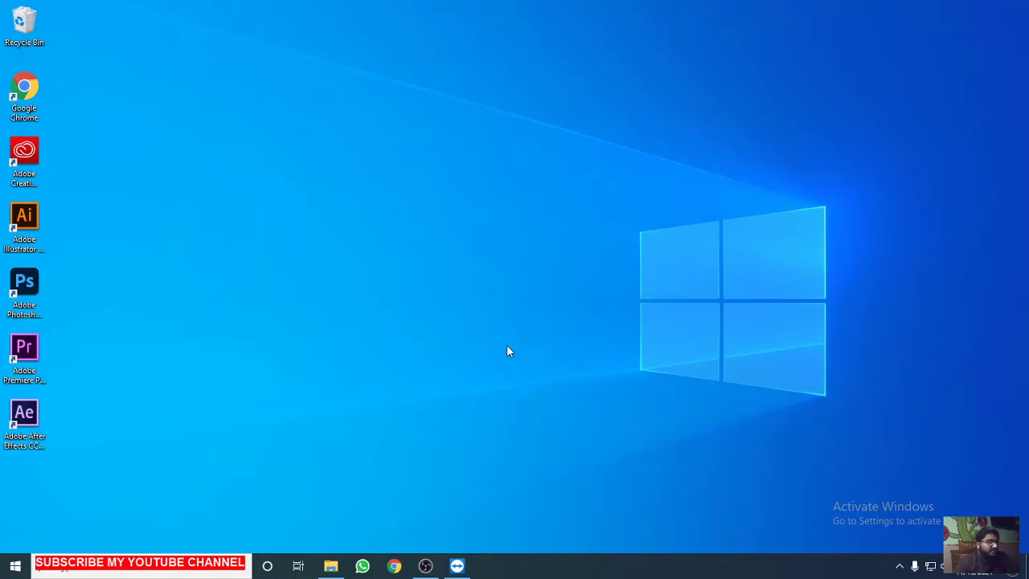
Step: Refresh the desktop several times from its right-click menu
right_click(490, 204)
left_click(519, 259)
right_click(520, 267)
left_click(545, 323)
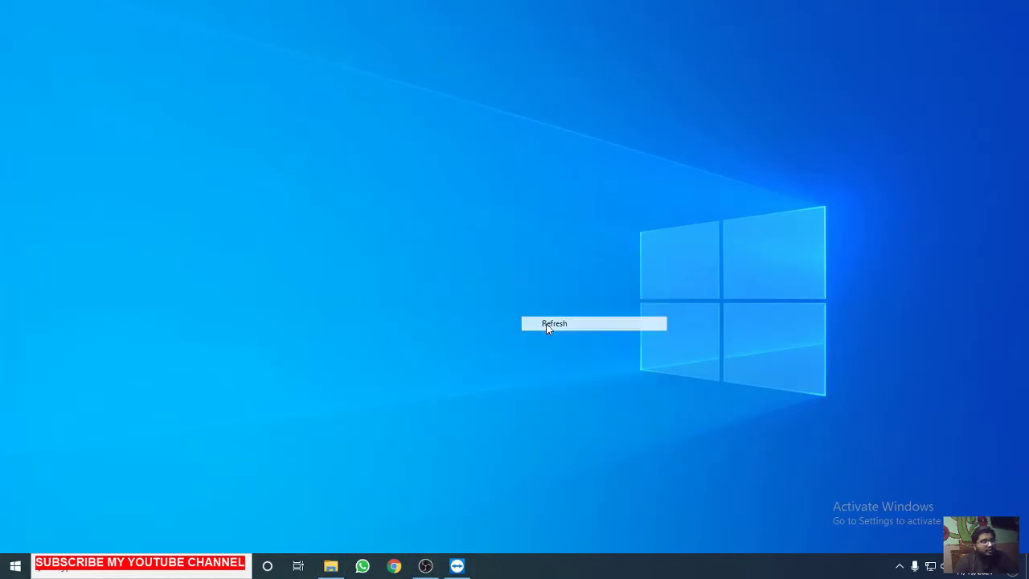
right_click(343, 247)
left_click(376, 305)
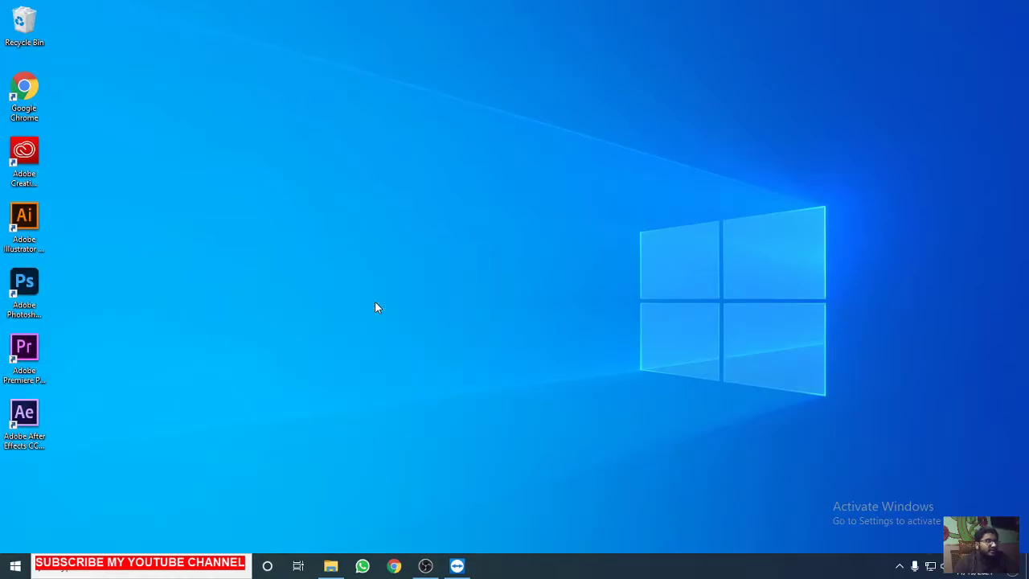
Step: In the download folder, extract the Adobe_Audition_2019_64x archive here
left_click(330, 565)
right_click(203, 145)
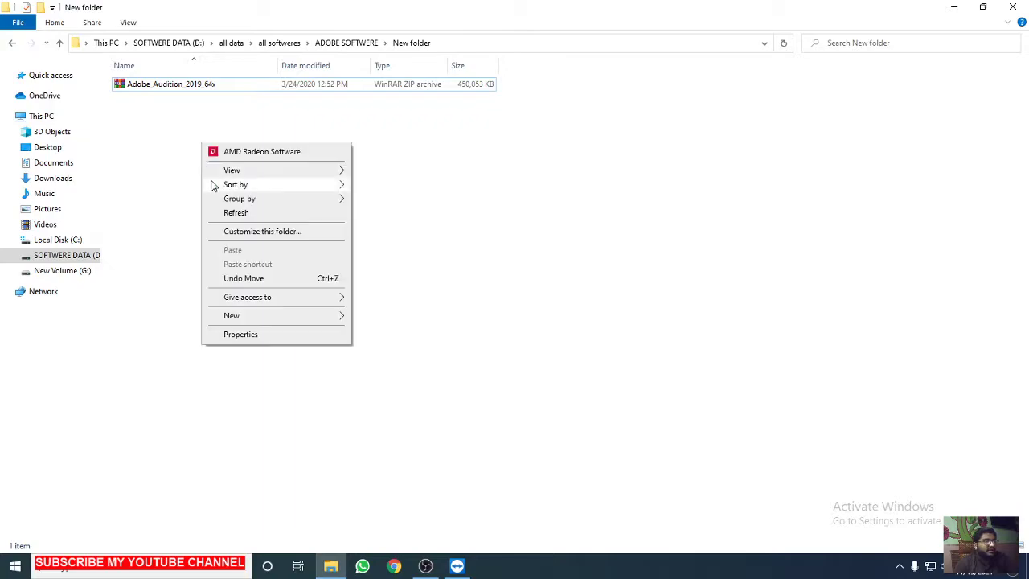
left_click(213, 207)
left_click(183, 95)
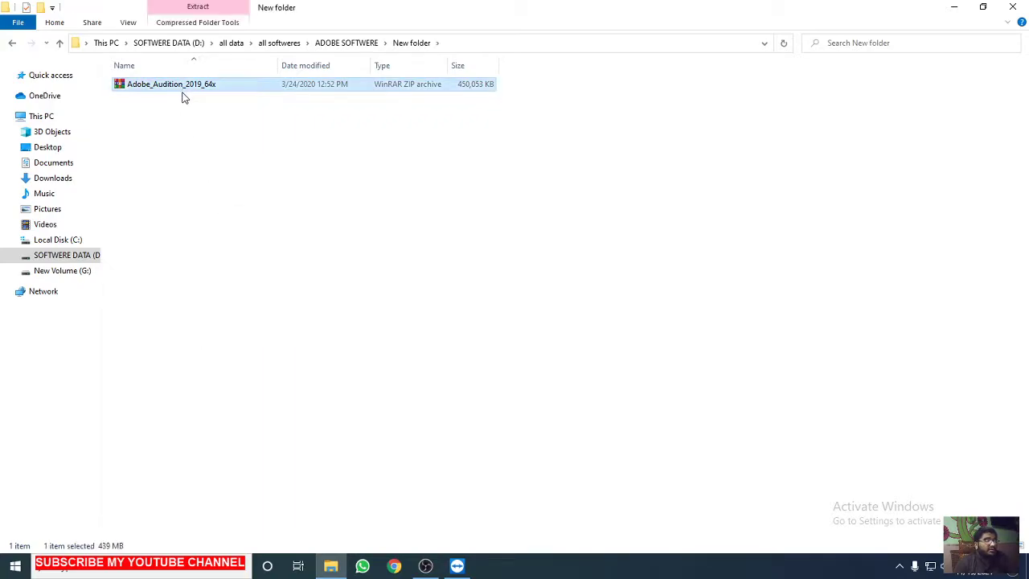
right_click(184, 97)
left_click(221, 154)
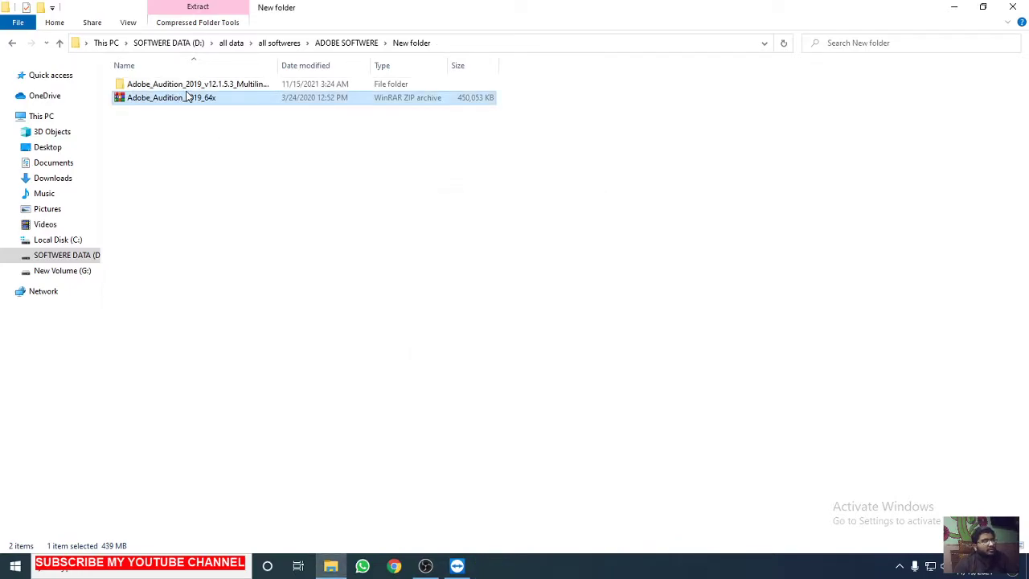
Step: Open the extracted Audition folder and its Setup (pre-activated) folder to start the installer
left_click(193, 89)
double_click(192, 85)
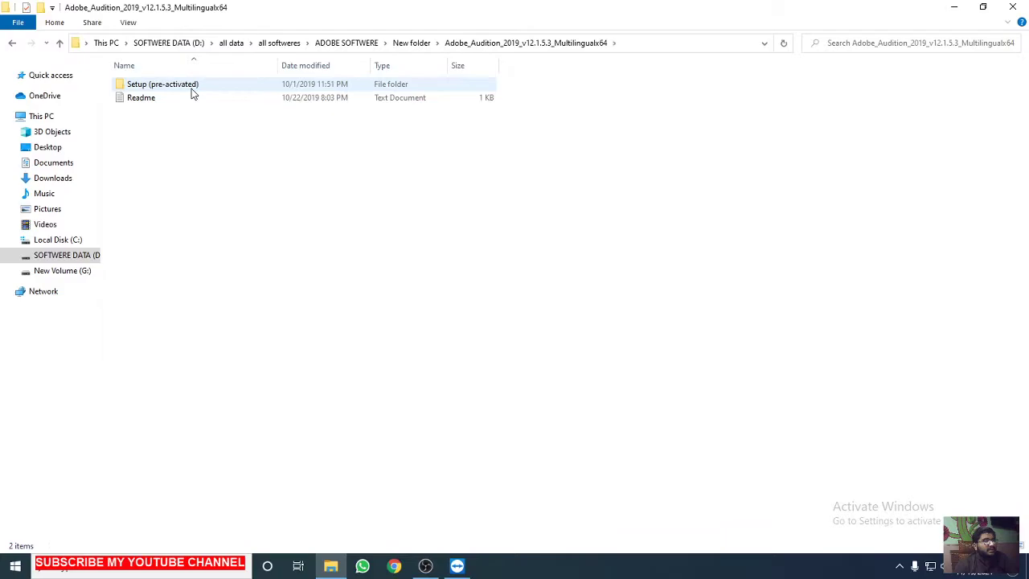
double_click(199, 86)
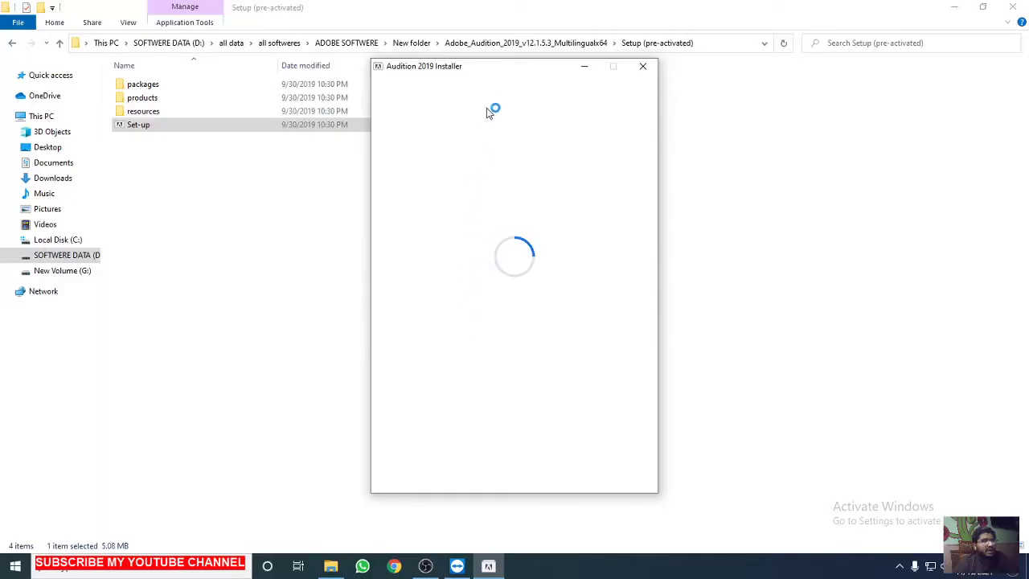
Step: Install Audition 2019 in English (North America) at the default location, closing the installer at 100%
left_click(949, 6)
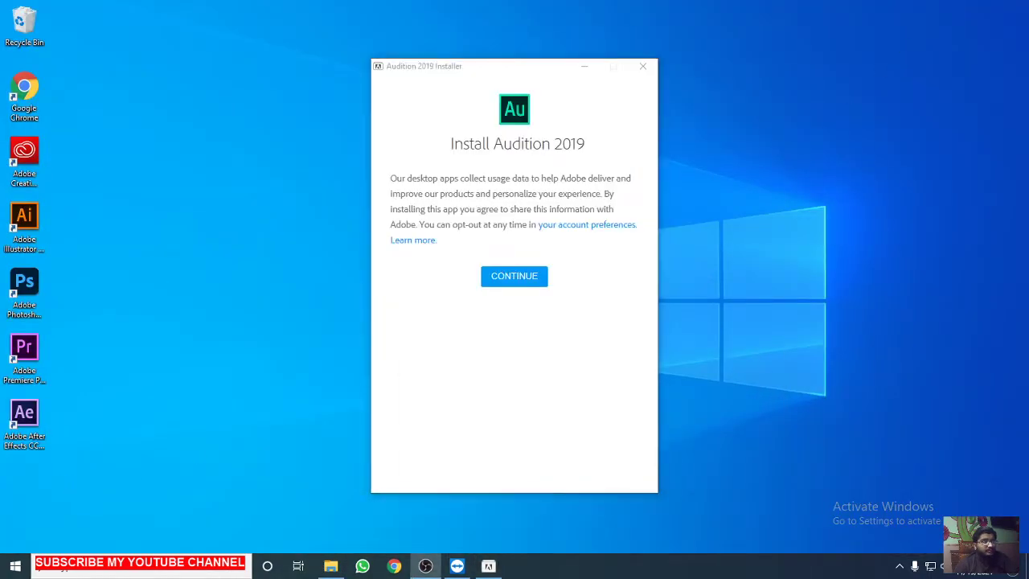
left_click(526, 276)
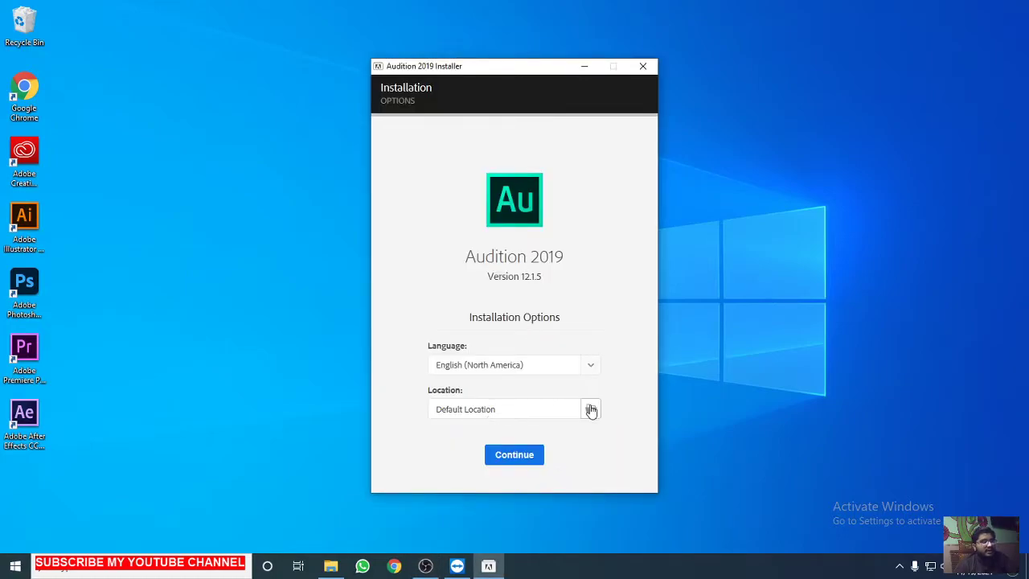
left_click(515, 456)
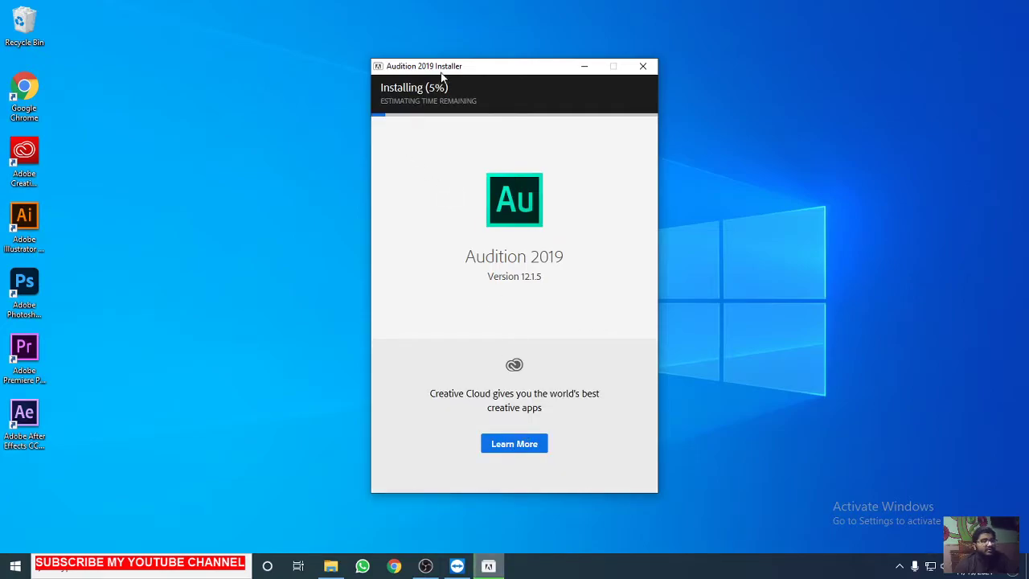
left_click_drag(440, 72, 461, 40)
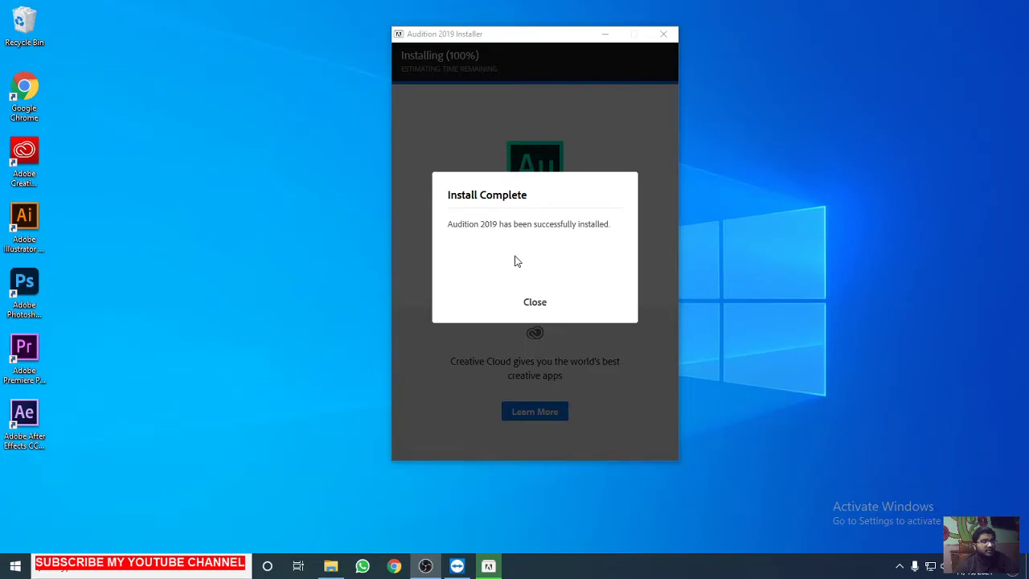
left_click(532, 302)
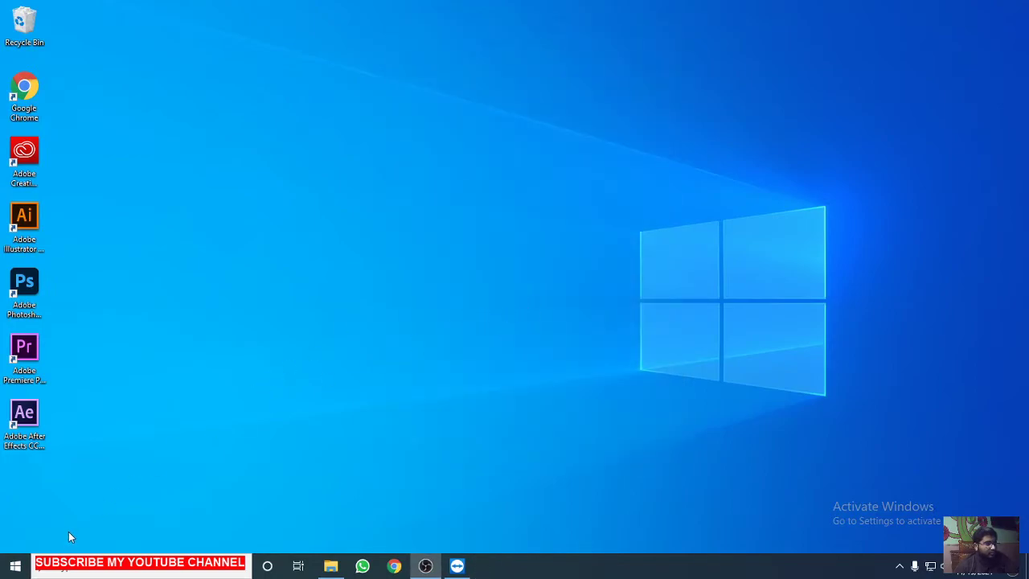
Step: Drag Adobe Audition 2019 from the Start list to the desktop and launch it from there
left_click(15, 566)
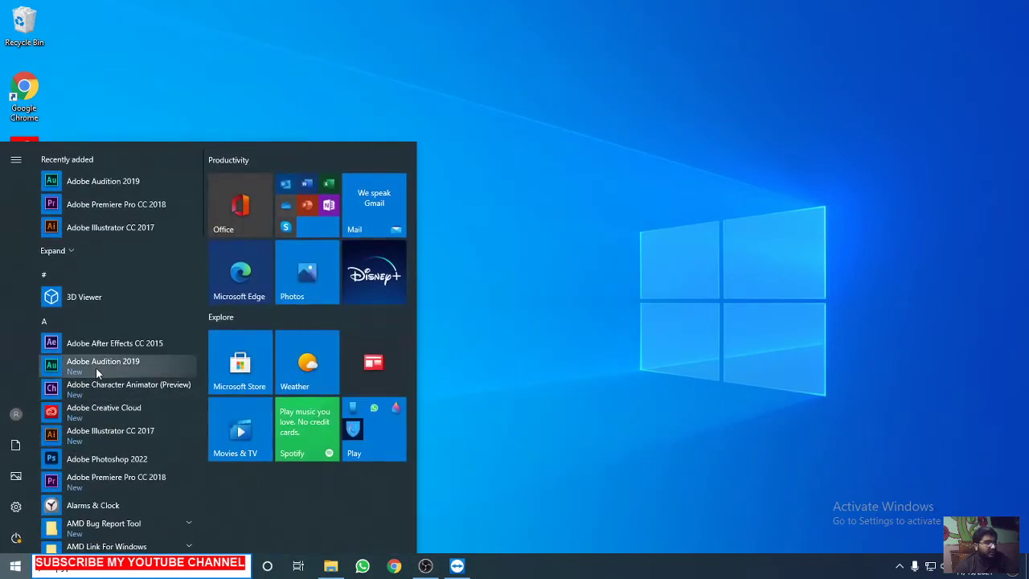
left_click_drag(95, 367, 46, 471)
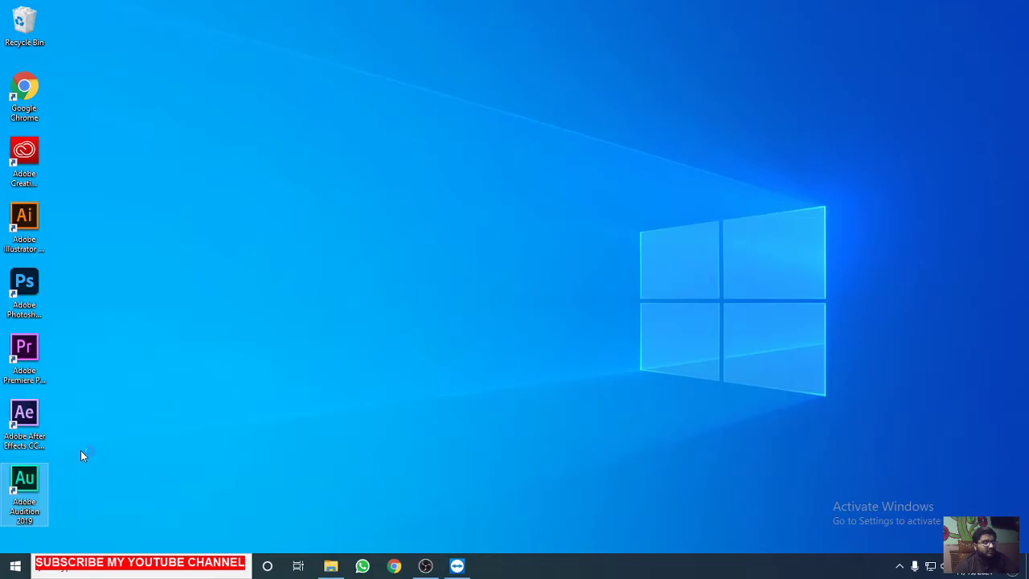
key("Return")
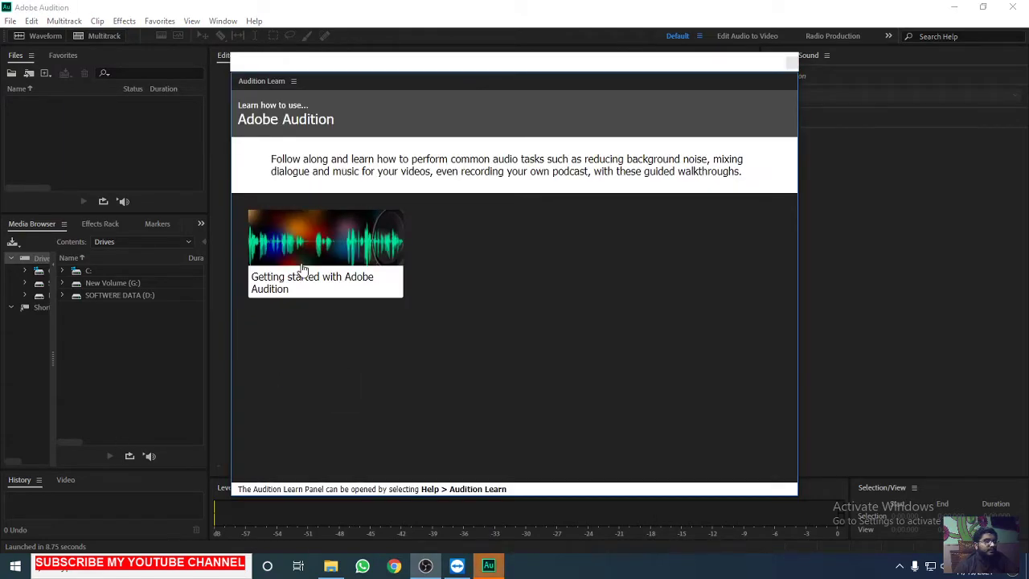
Step: Close the Learn panel and start recording voice into new stereo file Untitled 1
left_click(792, 63)
left_click(682, 175)
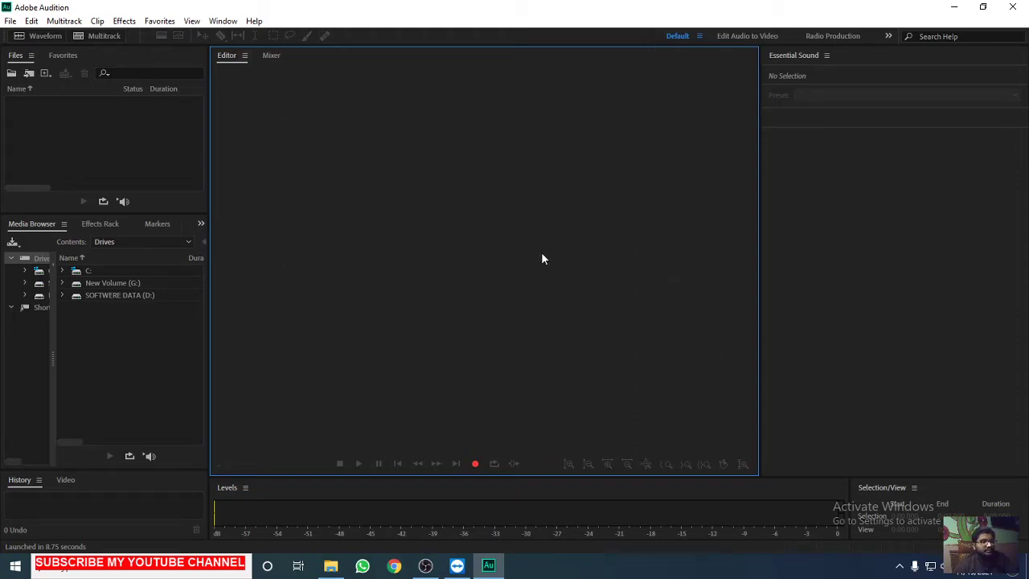
left_click(475, 463)
left_click(514, 324)
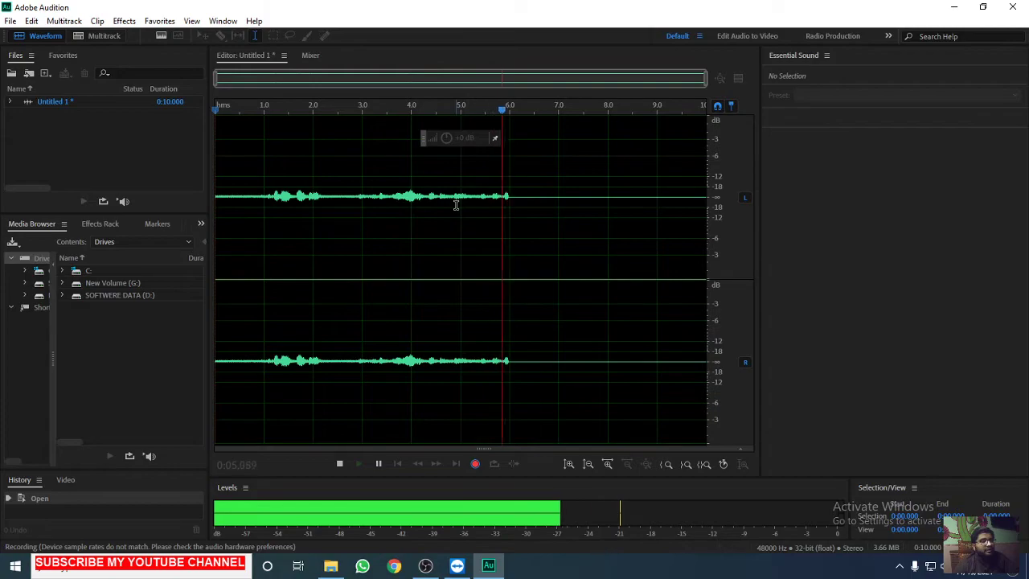
Step: Stop the roughly eight-second recording, boost its volume, and load the Podcast Voice rack preset
left_click(475, 463)
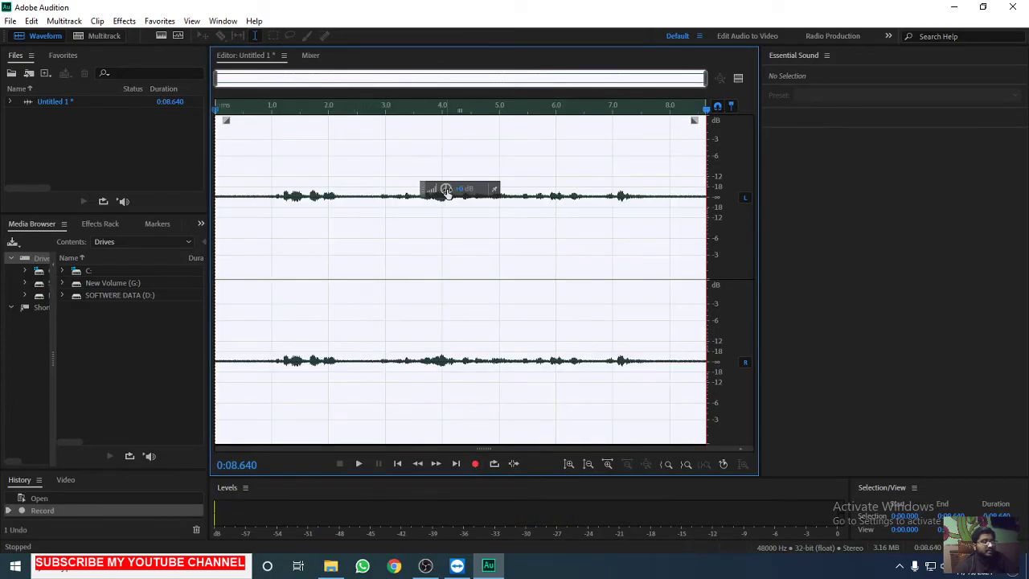
left_click_drag(448, 190, 461, 152)
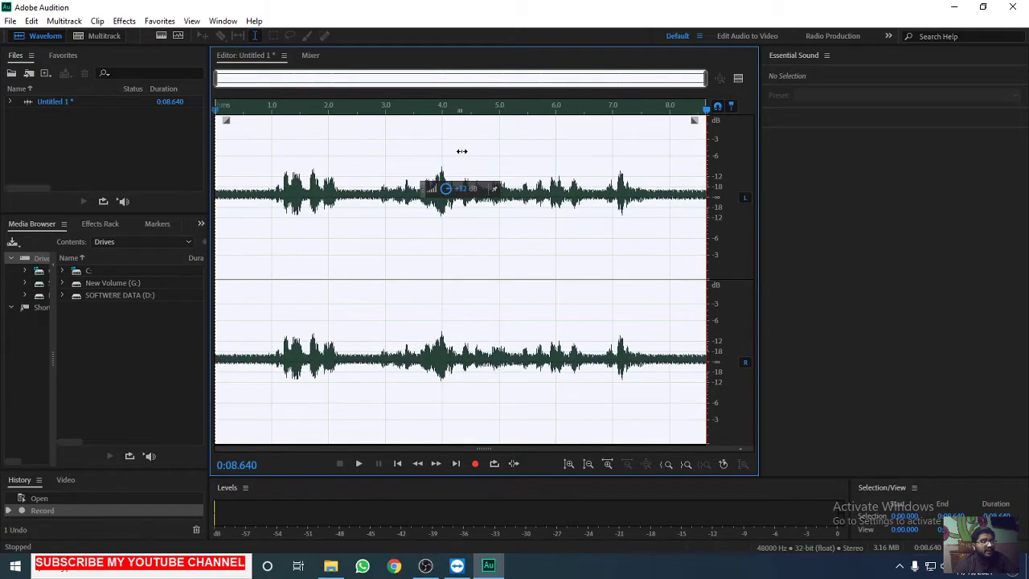
left_click(104, 223)
left_click(187, 272)
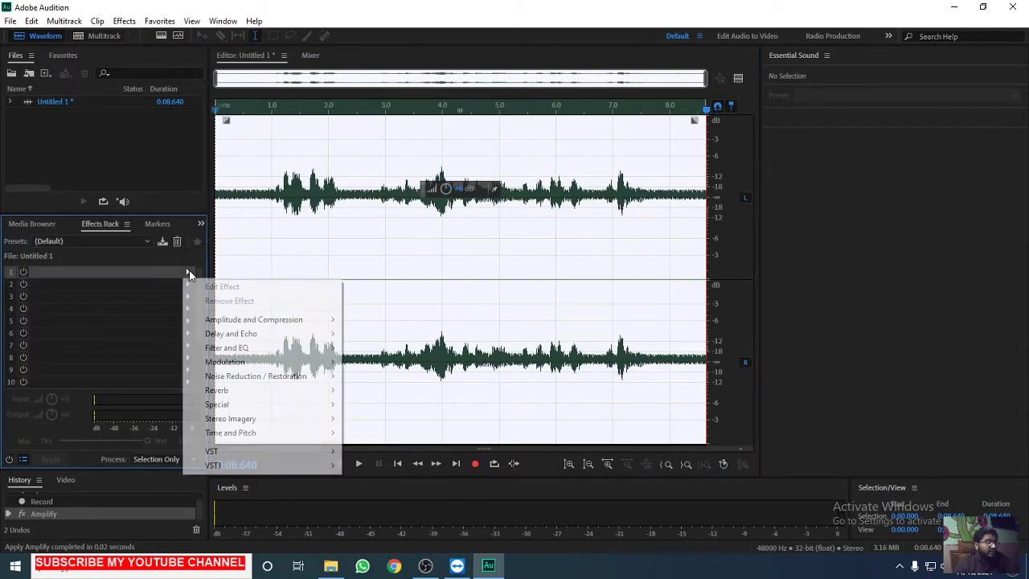
left_click(147, 241)
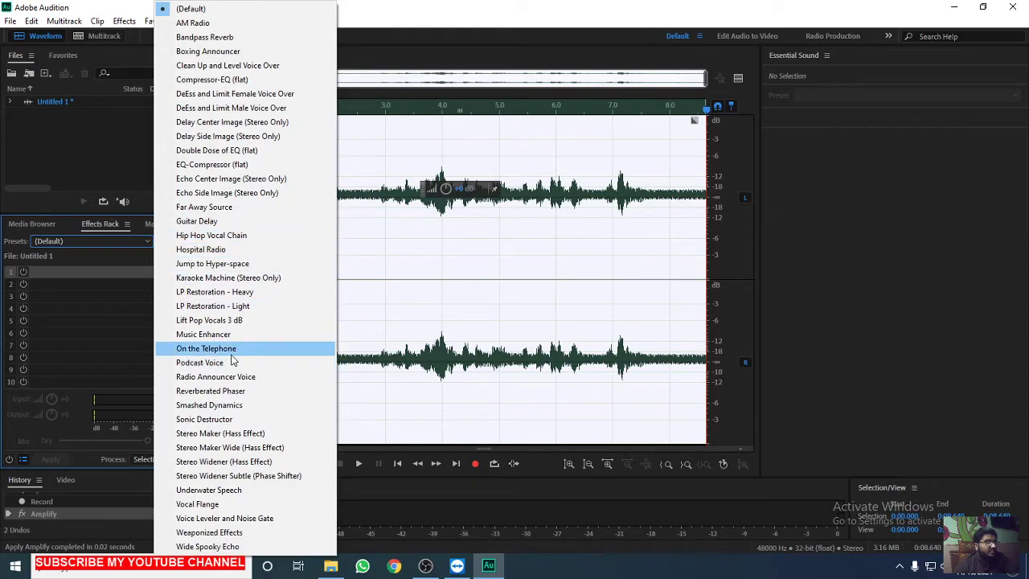
left_click(183, 364)
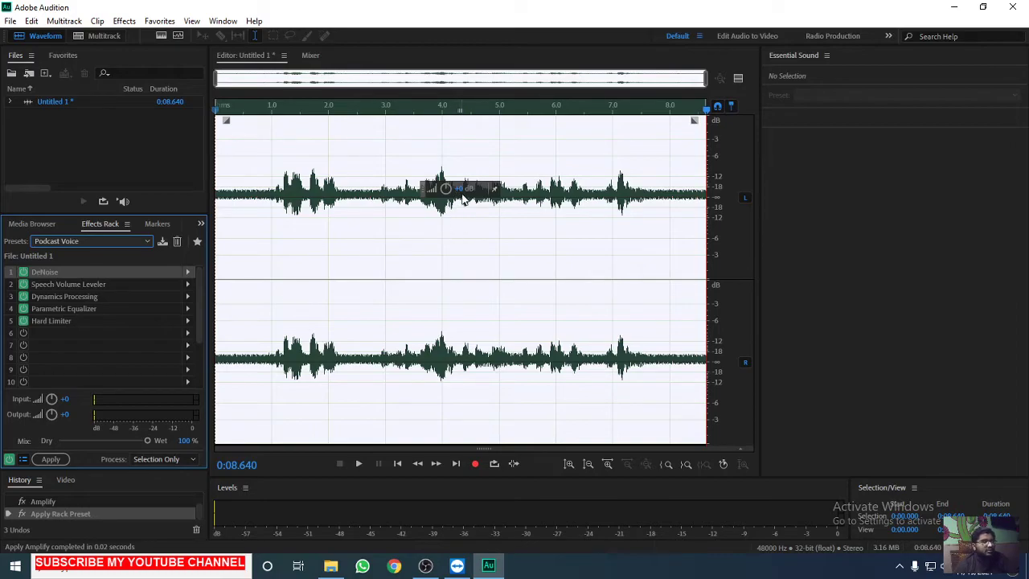
Step: Lower the overall volume with the HUD knob and enlarge the History panel
left_click_drag(446, 188, 463, 208)
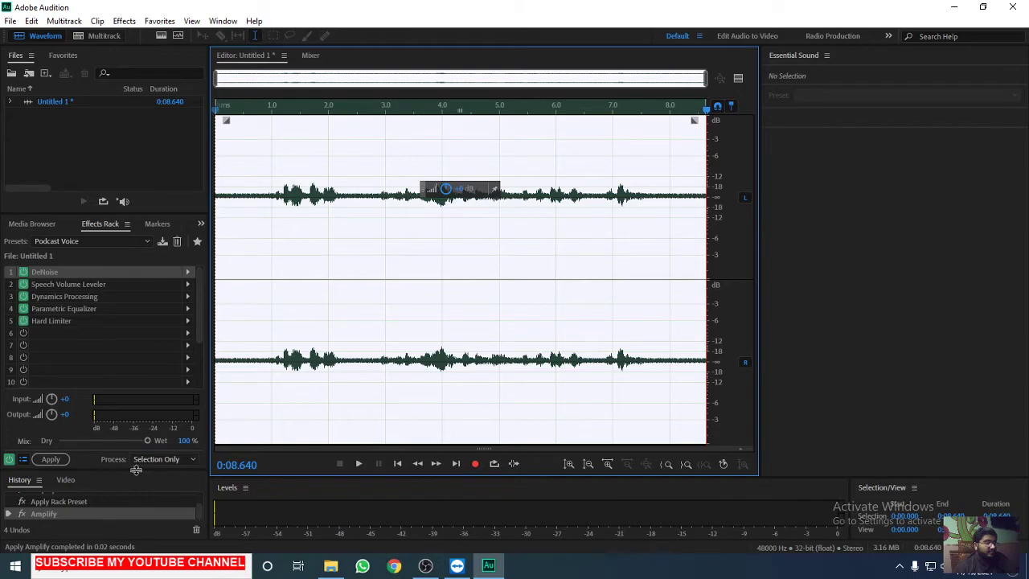
left_click_drag(136, 470, 145, 391)
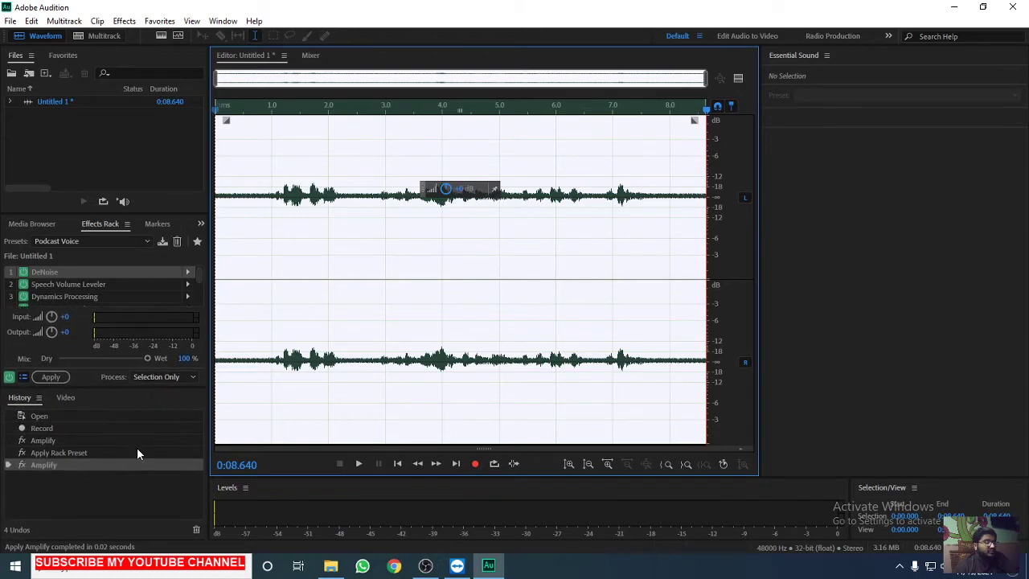
left_click(120, 129)
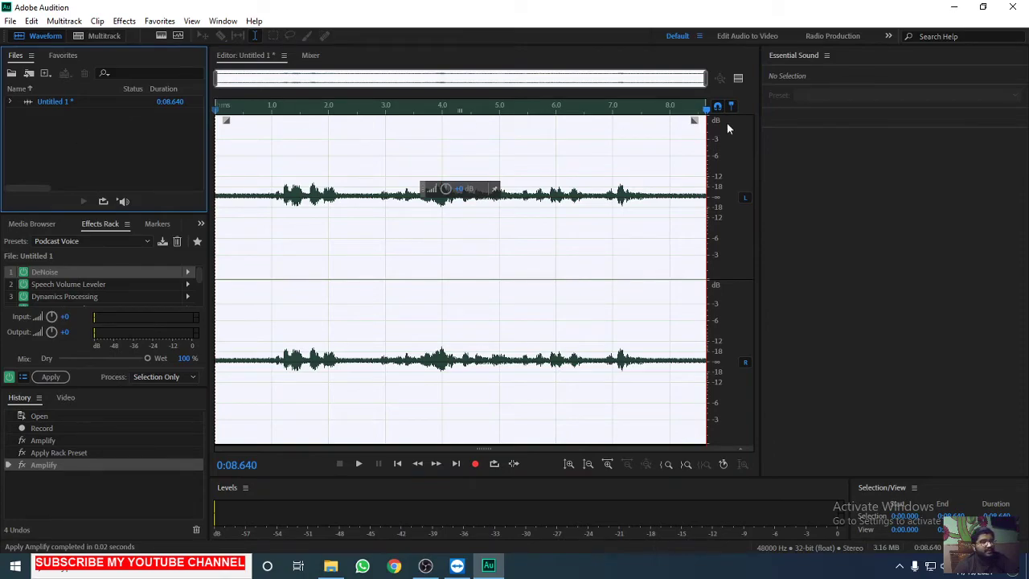
left_click(818, 220)
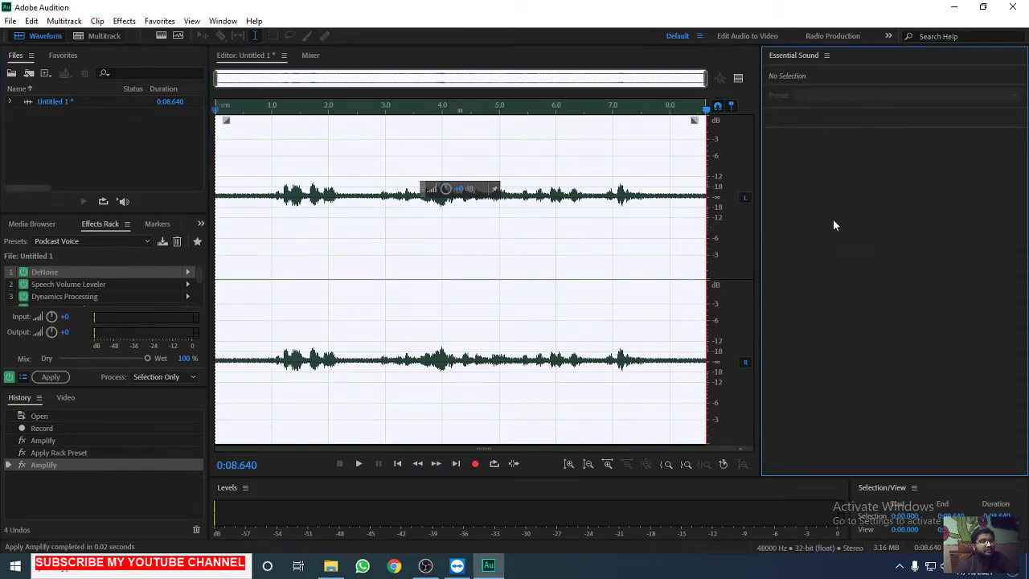
left_click(229, 520)
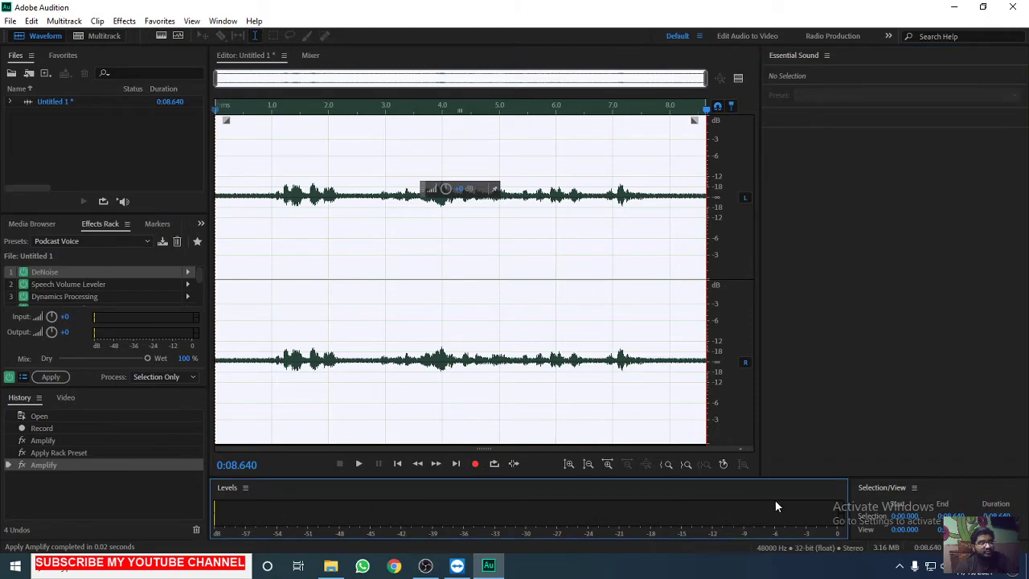
Step: Create Untitled Session 1 with default 48000 Hz, 32-bit float, stereo master, and widen the editor
left_click(91, 37)
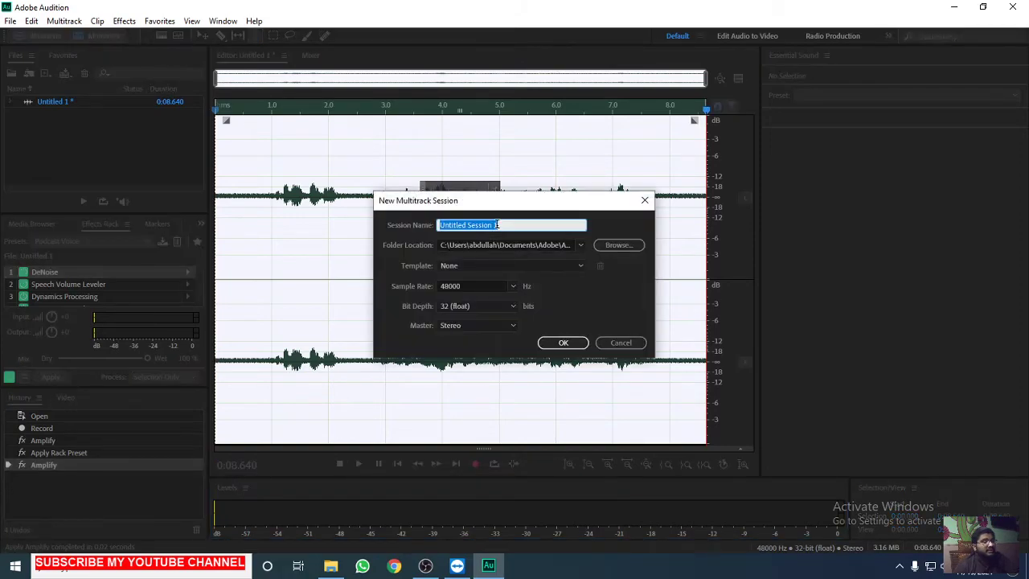
left_click(573, 341)
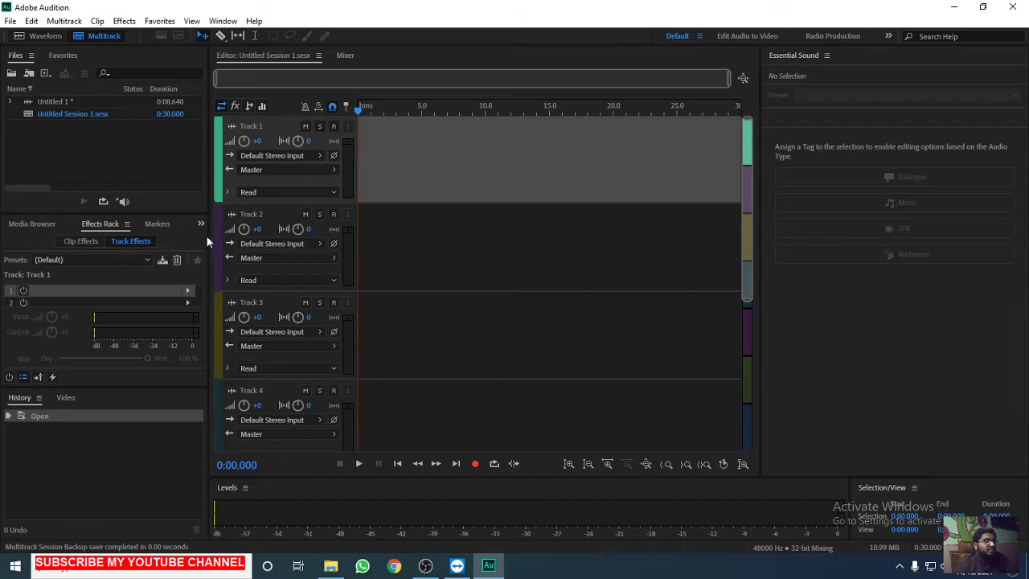
left_click_drag(206, 235, 166, 238)
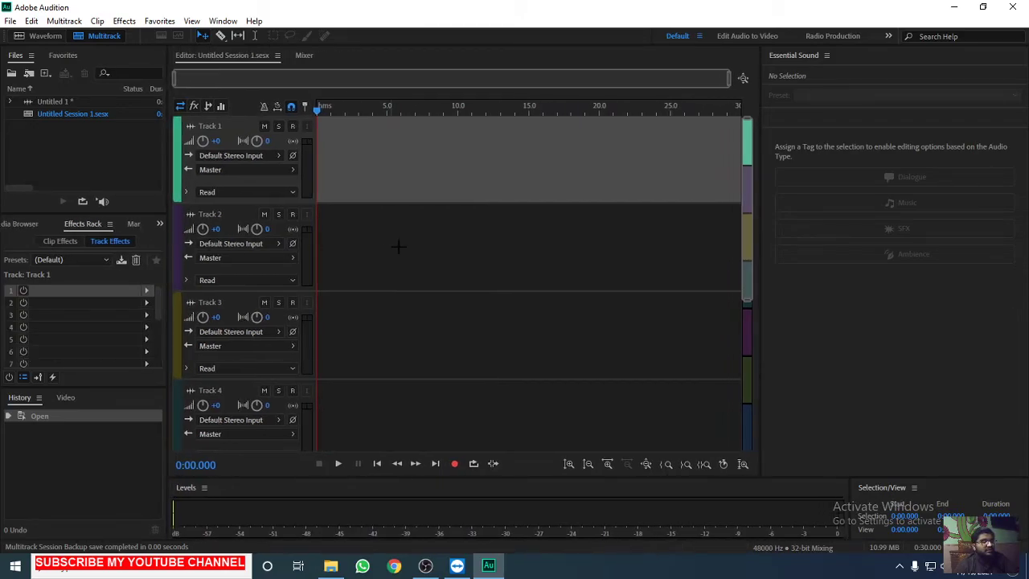
scroll(397, 246, "down", 3)
scroll(400, 248, "up", 3)
left_click(49, 39)
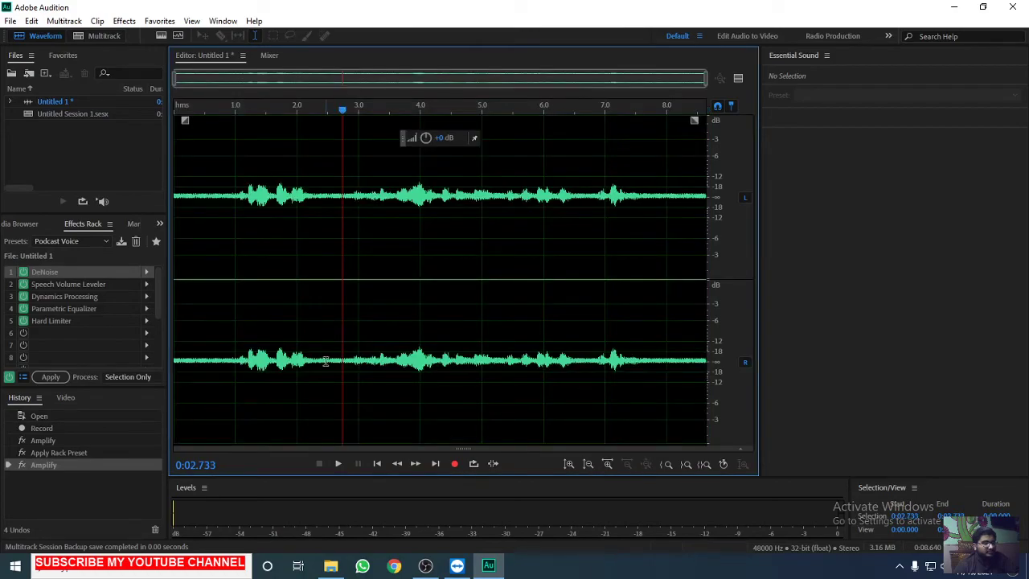
left_click_drag(326, 362, 372, 363)
left_click(329, 360)
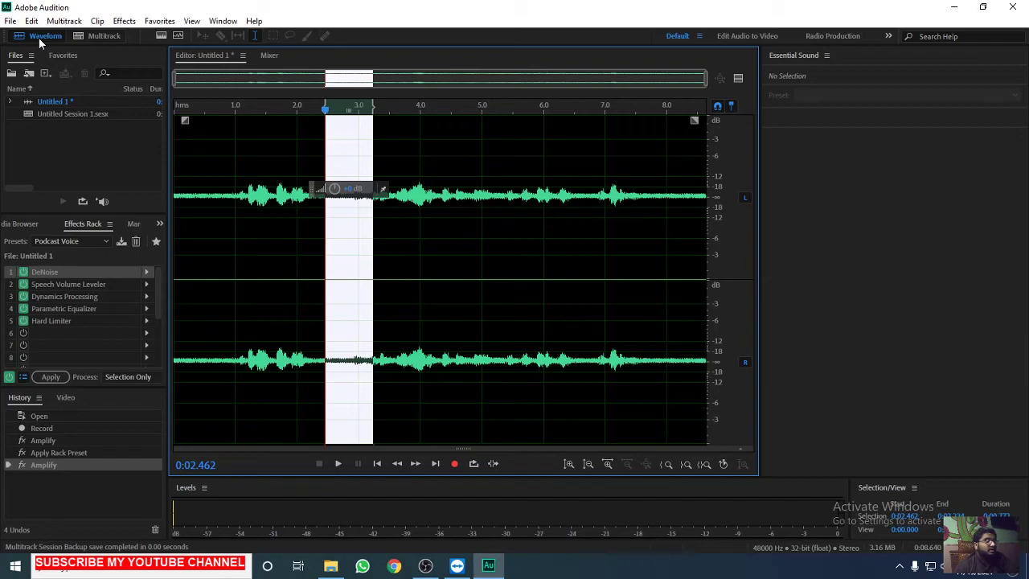
left_click(80, 35)
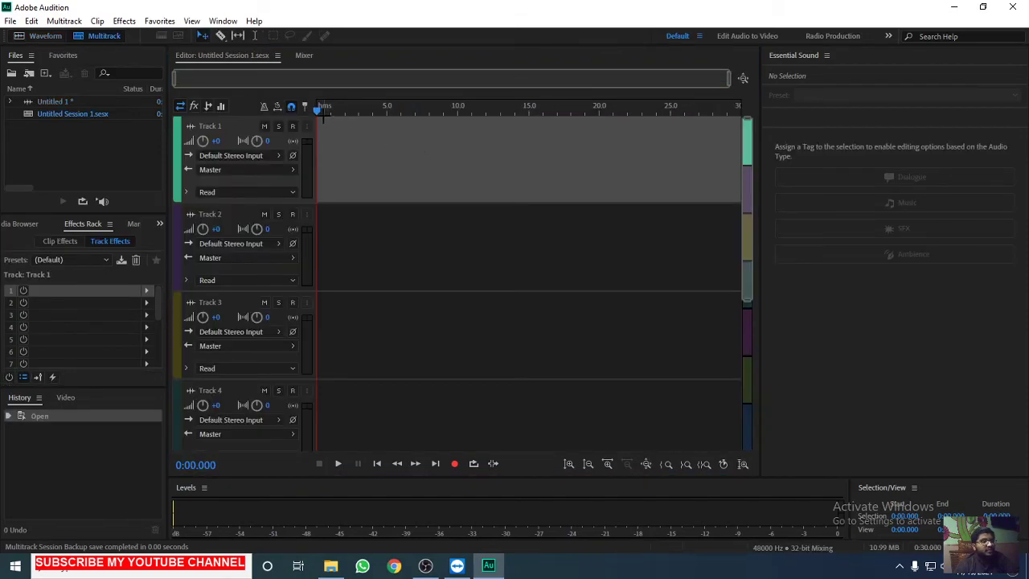
left_click(311, 114)
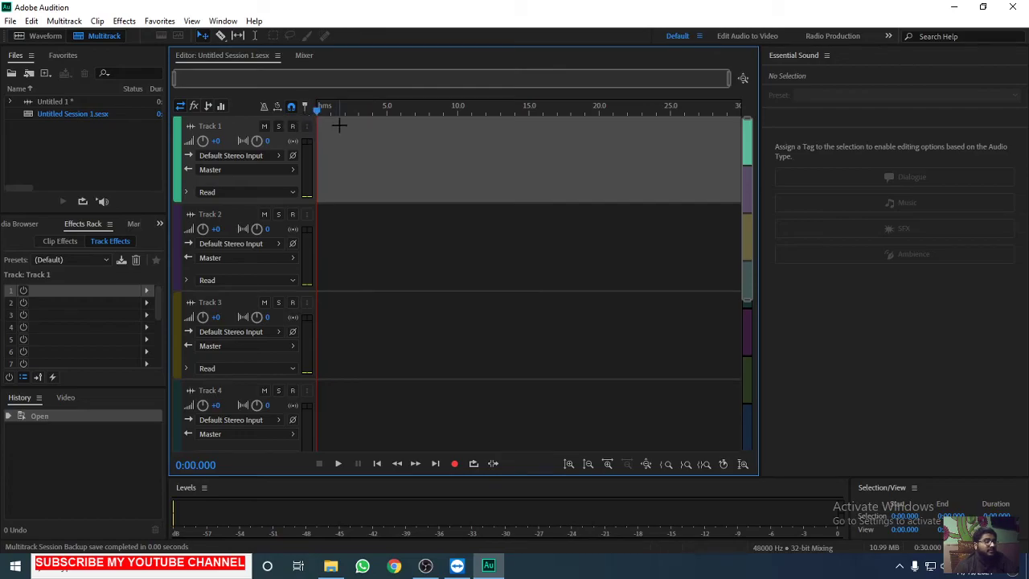
left_click(101, 139)
scroll(496, 249, "down", 5)
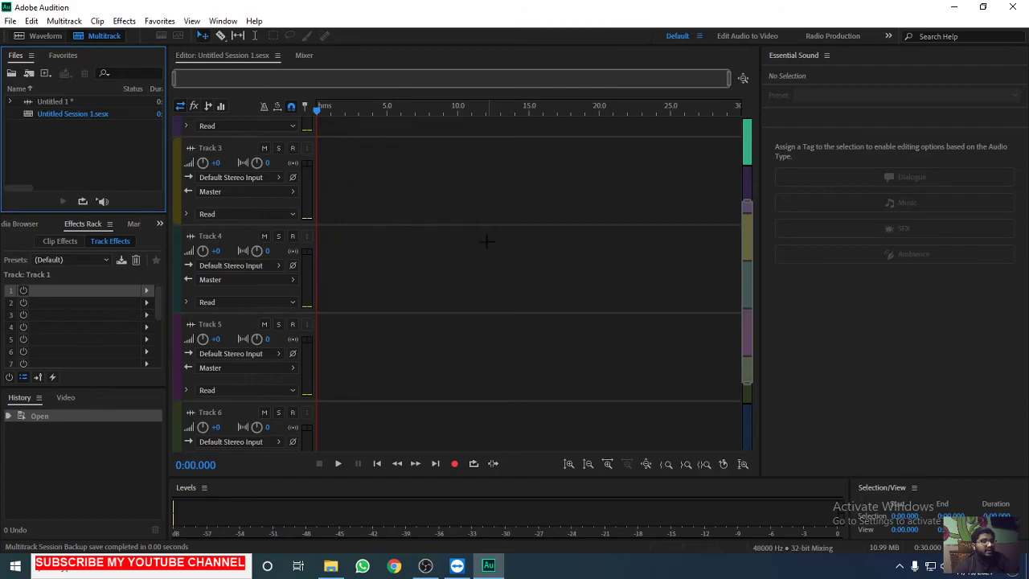
scroll(474, 238, "up", 5)
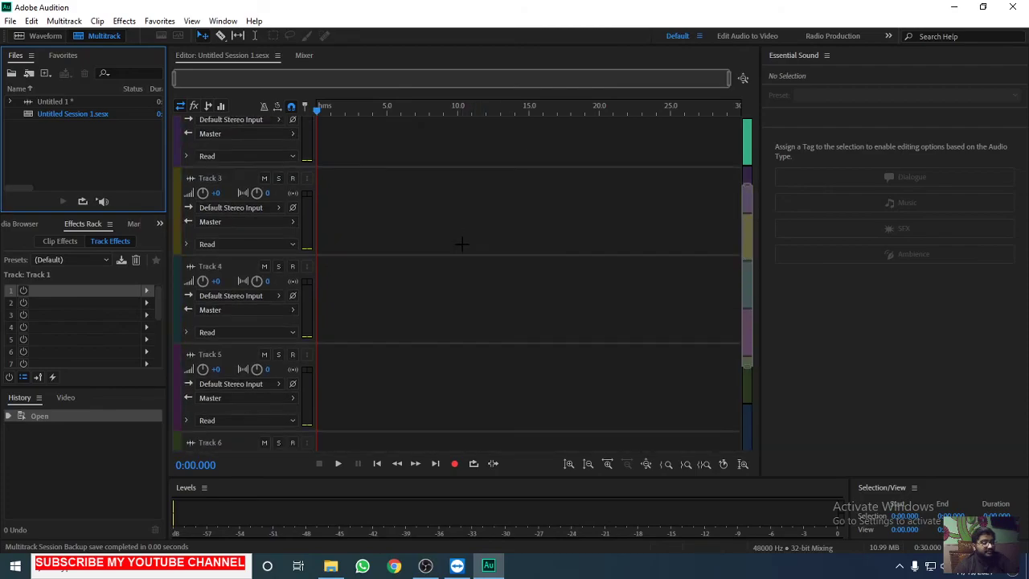
Step: Switch back to the Untitled 1 waveform, then minimize and restore Audition from the taskbar
left_click(24, 36)
left_click(953, 7)
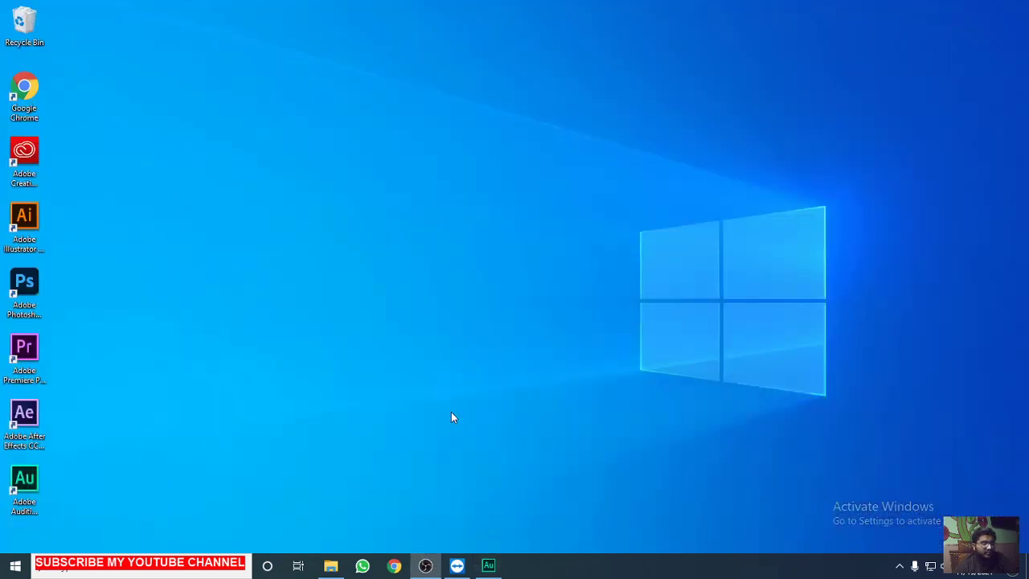
left_click(488, 565)
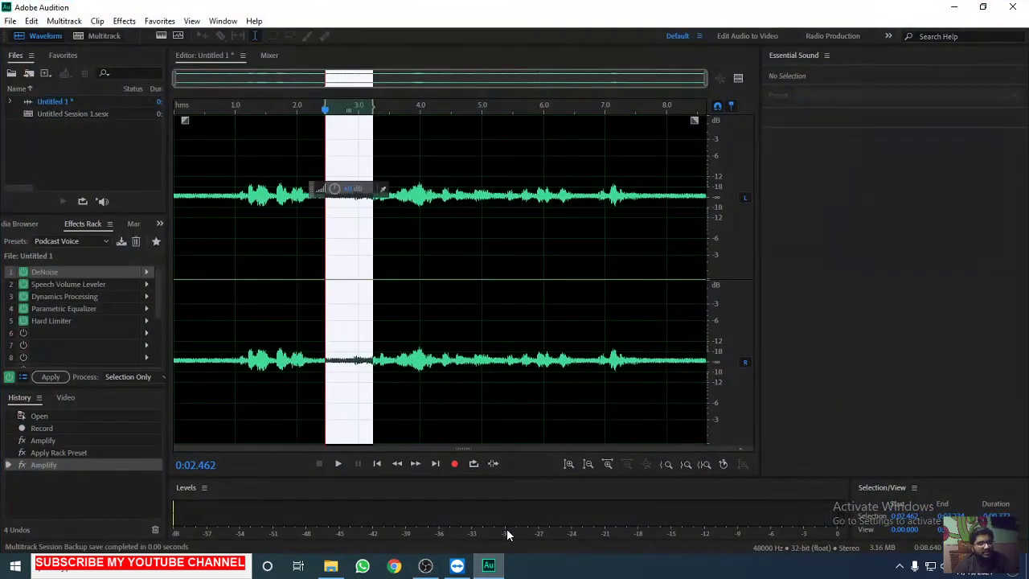